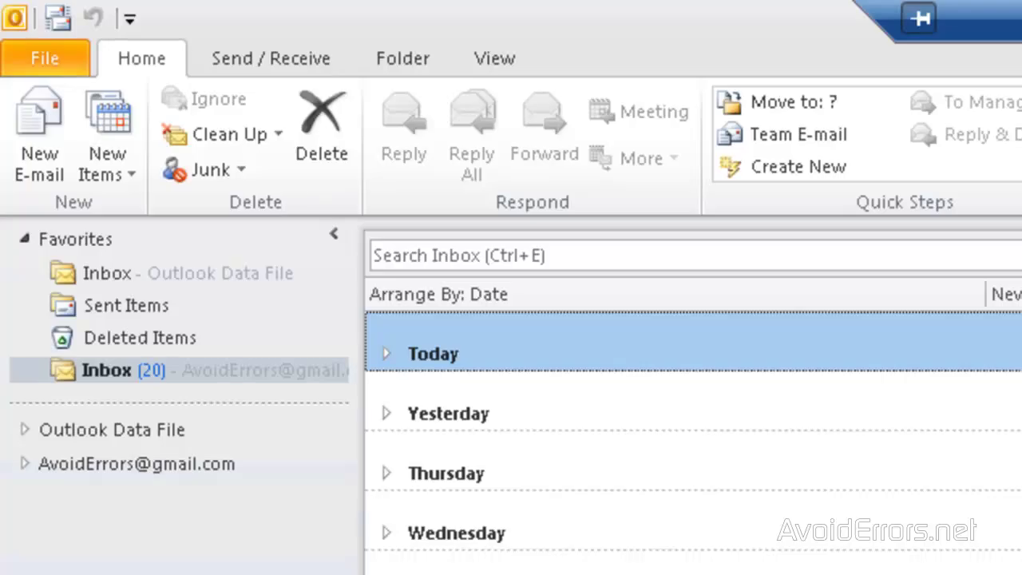
Create a new e-mail and paste the out-of-office text about being unavailable May 7th – 11th above the signature.
left_click(45, 126)
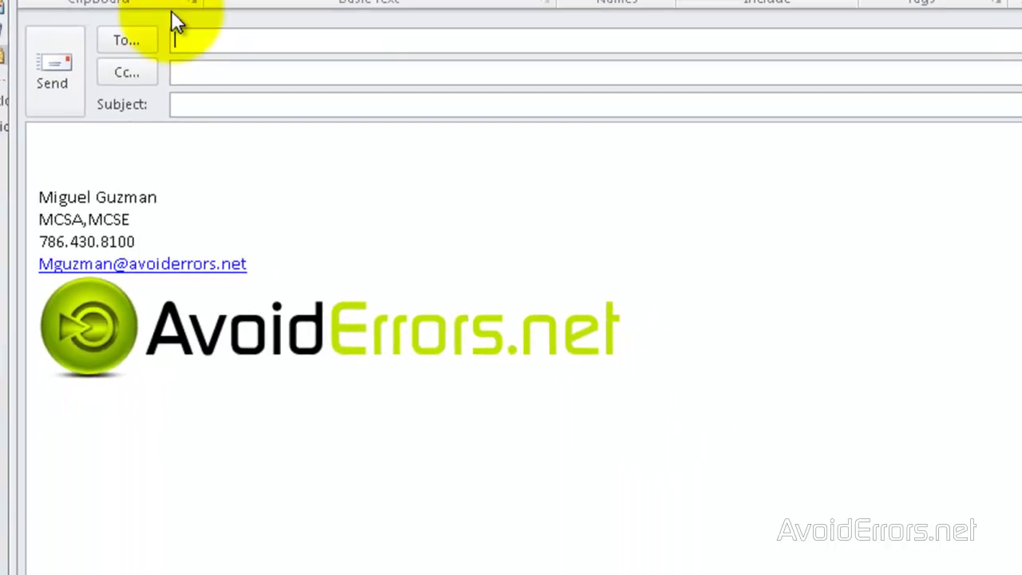
left_click(94, 139)
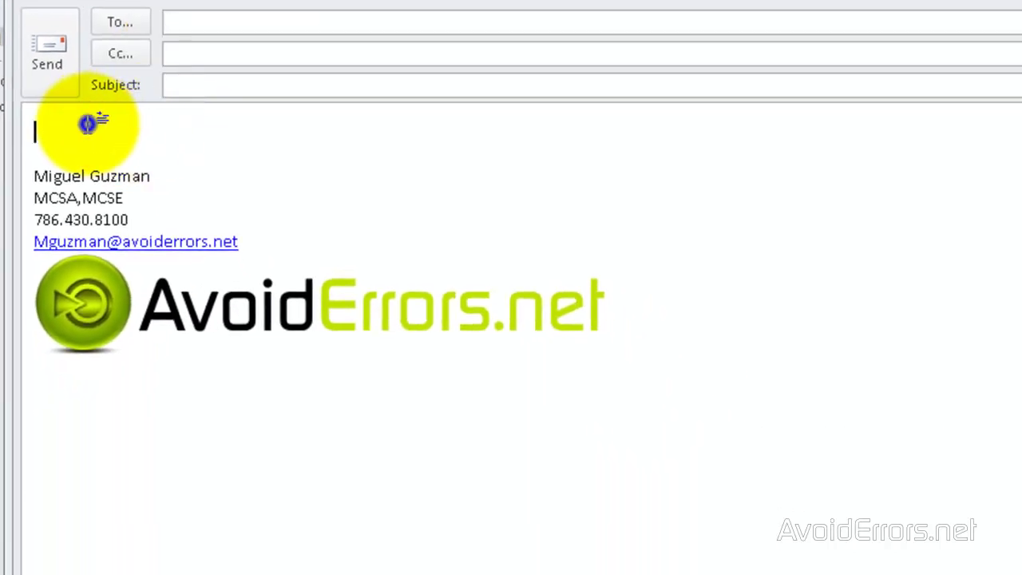
right_click(88, 127)
left_click(212, 222)
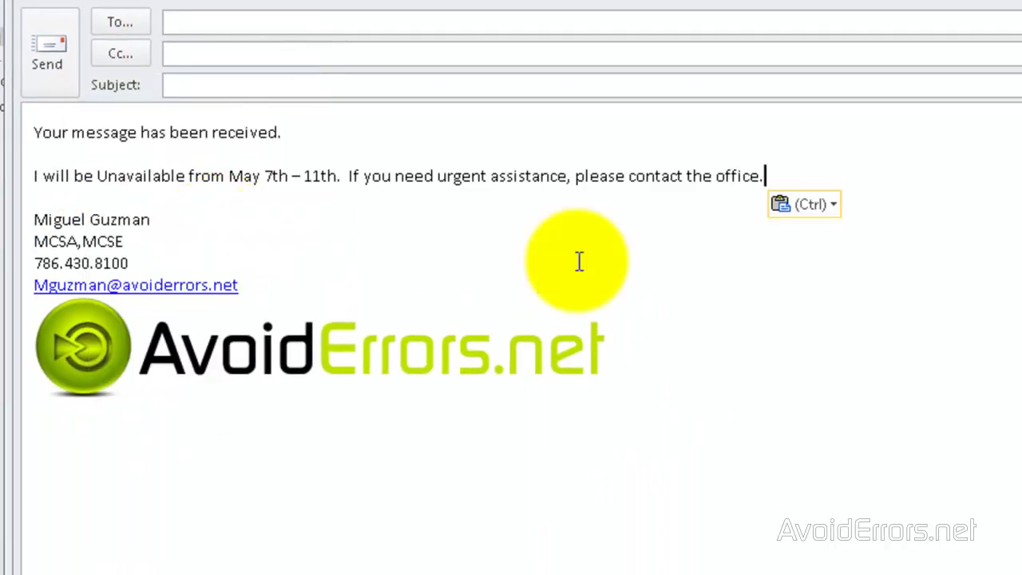
left_click(782, 335)
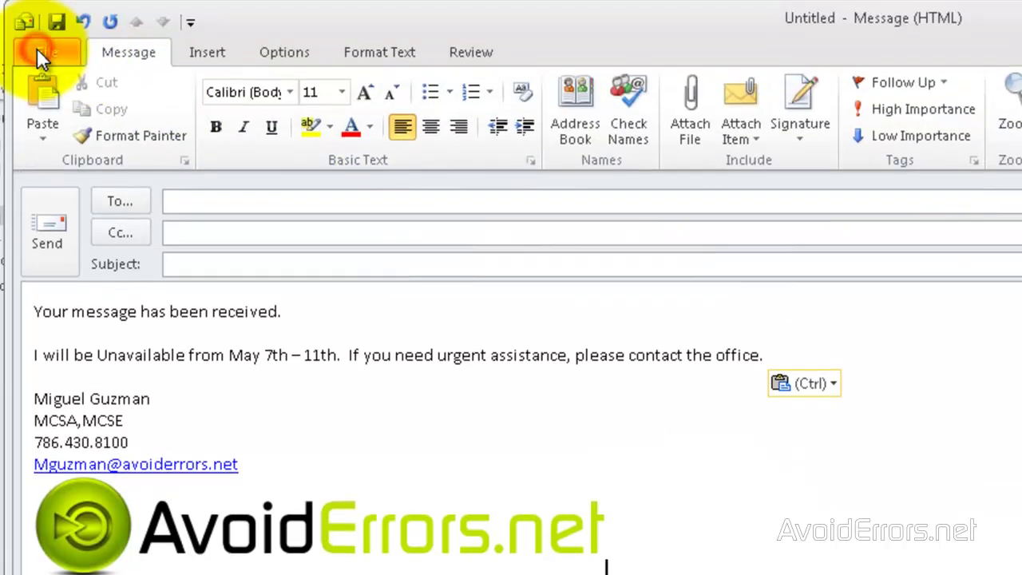
Start saving the message as a file, creating and opening a new folder named Template on the Desktop.
left_click(40, 54)
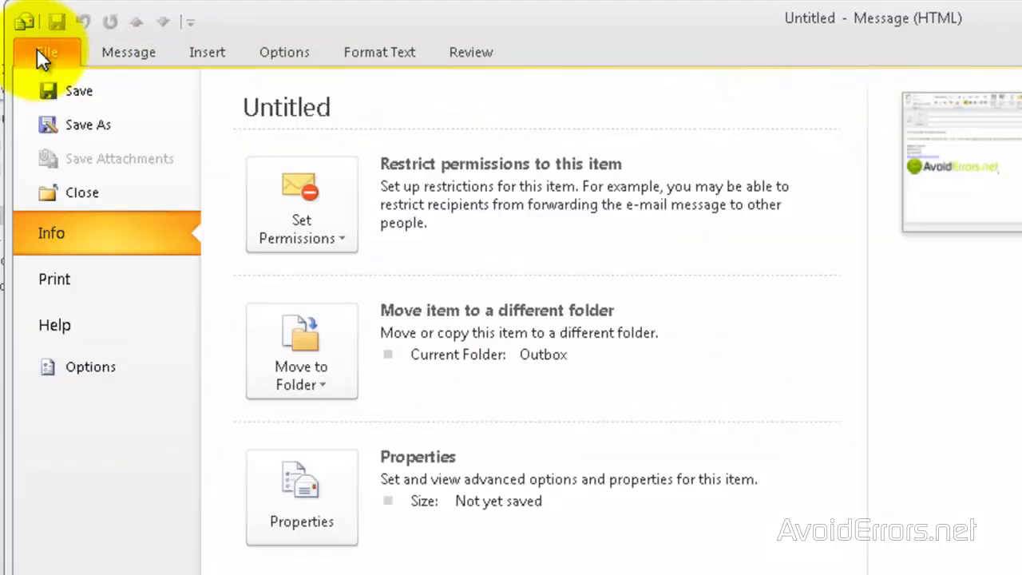
left_click(91, 122)
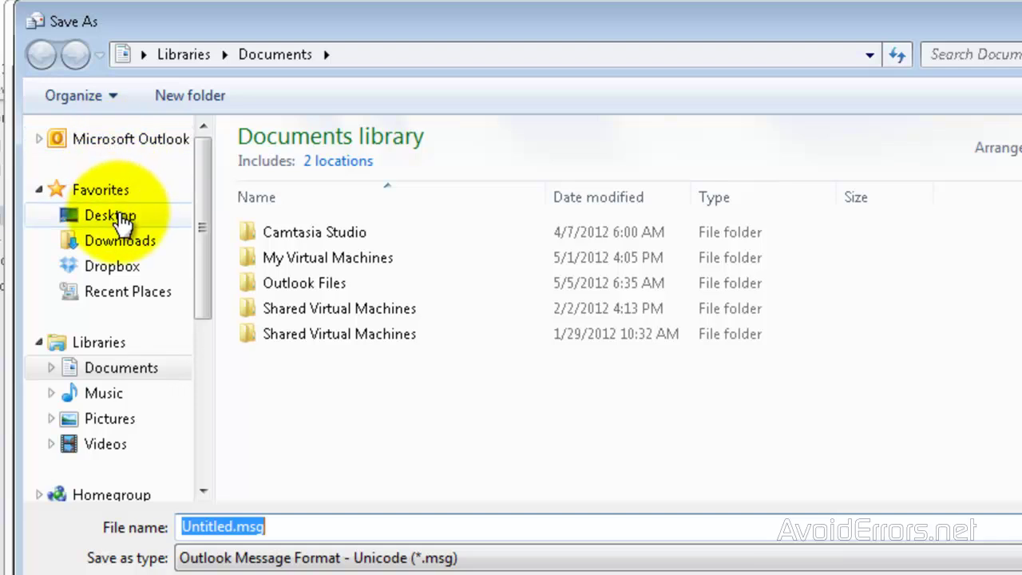
left_click(111, 218)
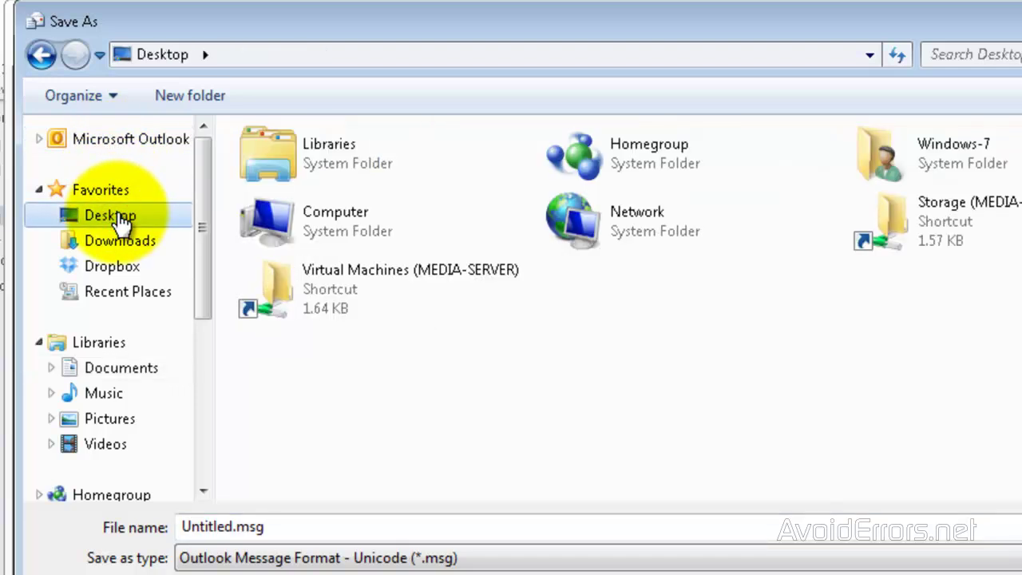
left_click(187, 95)
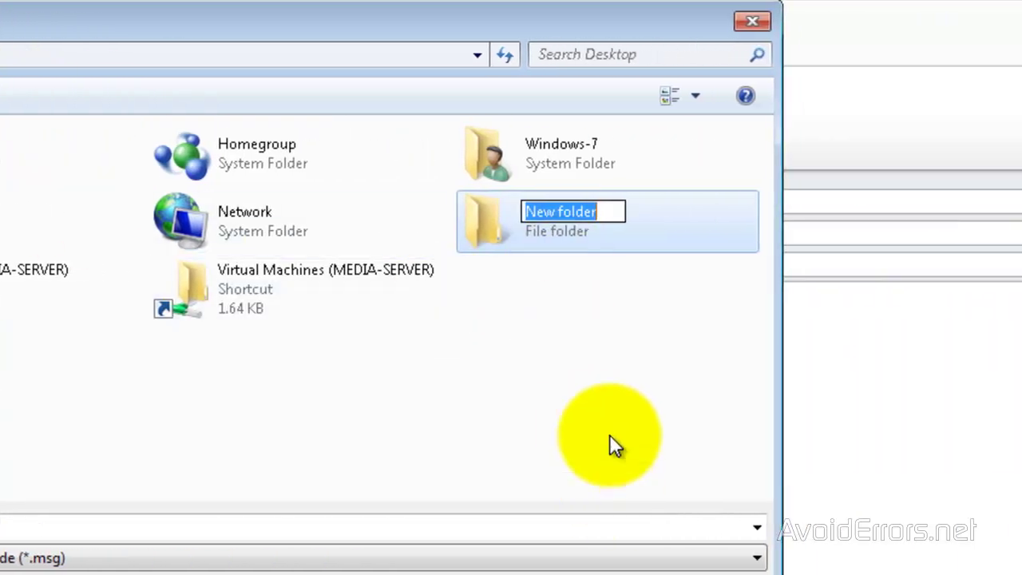
type("Template")
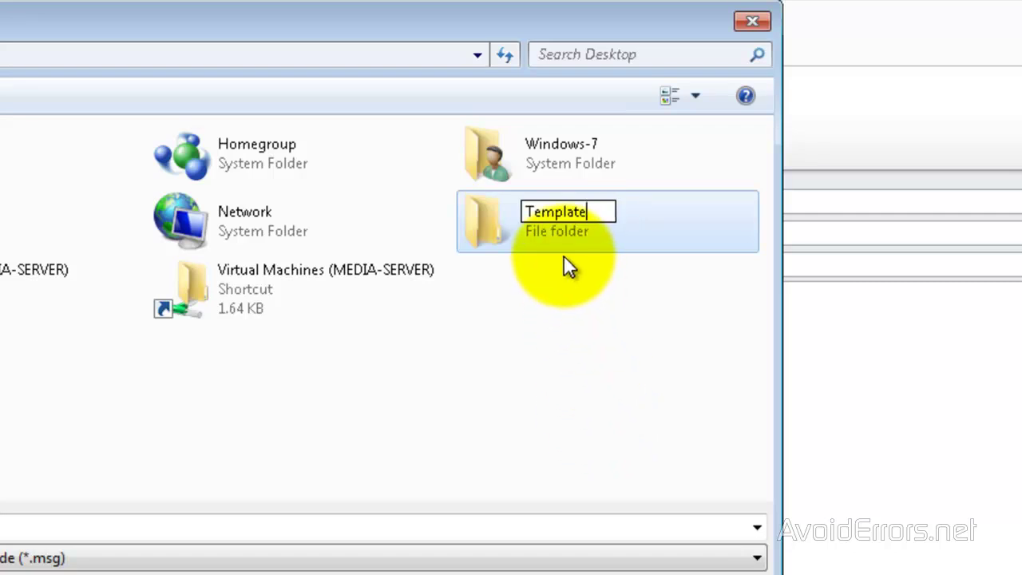
left_click(567, 421)
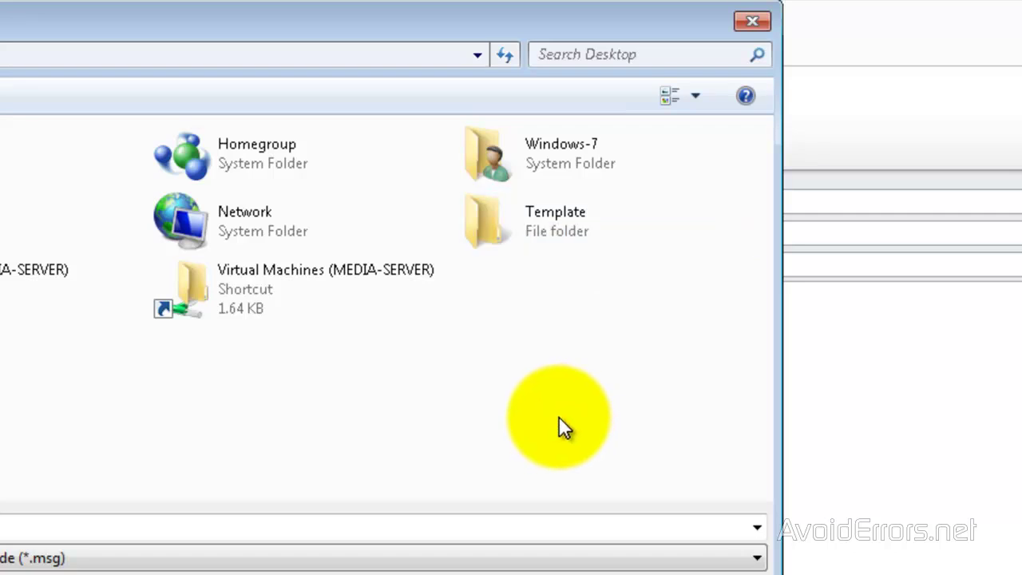
double_click(544, 228)
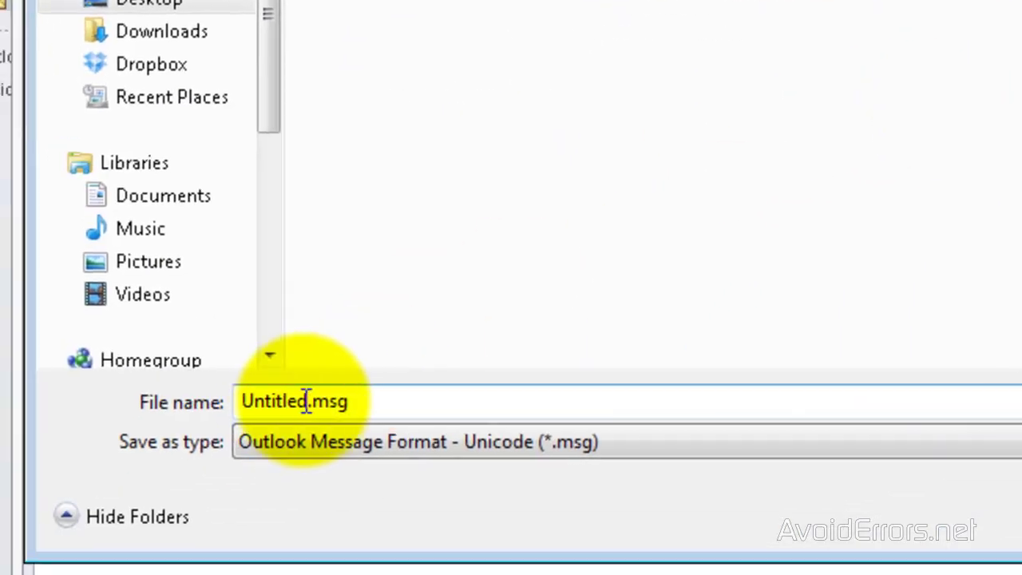
Name the file Vacation and set its save type to Outlook Template (*.oft).
left_click(309, 401)
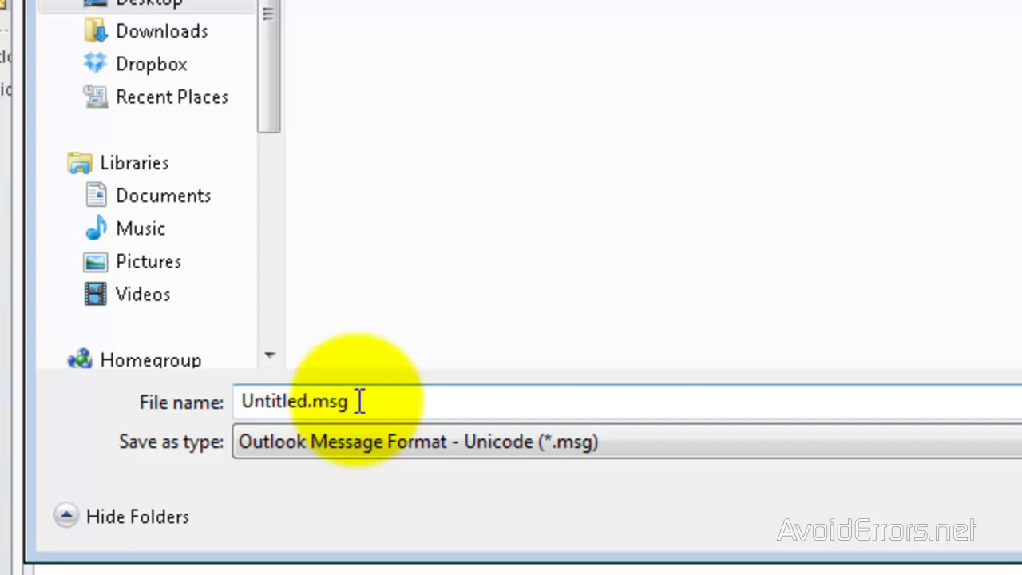
left_click_drag(357, 399, 187, 411)
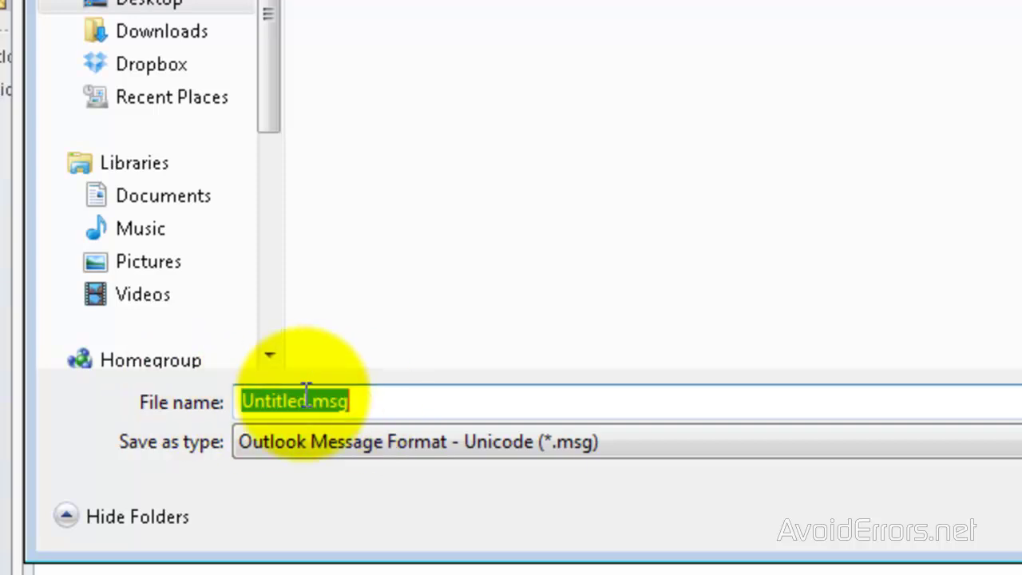
type("Vacation")
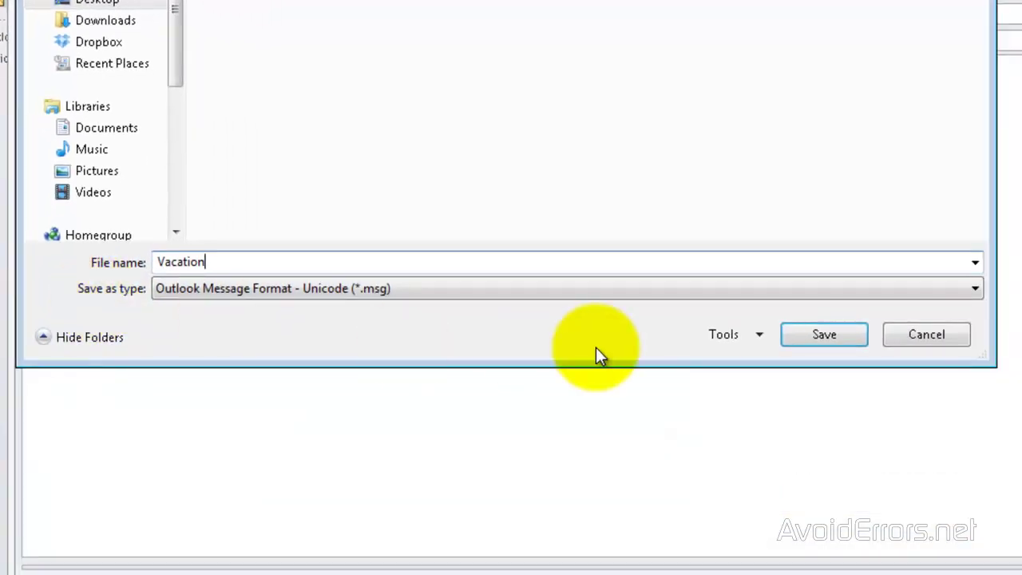
left_click(975, 287)
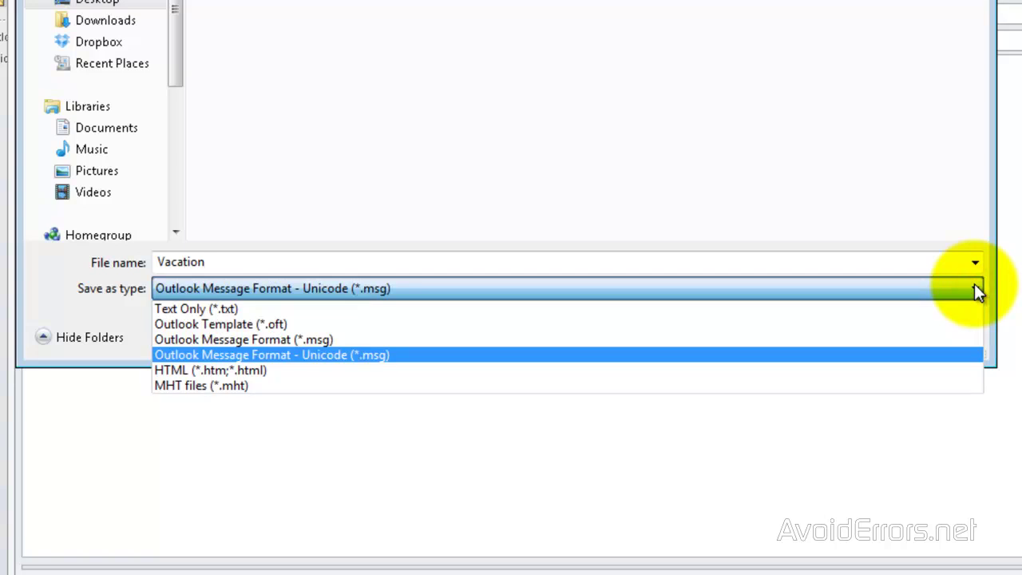
left_click(253, 329)
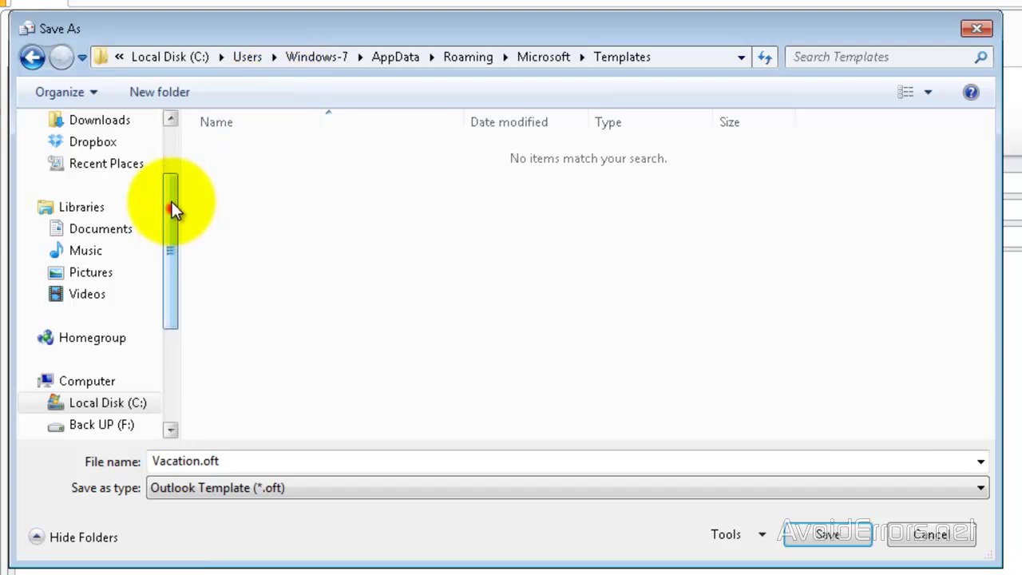
Save the template in the Desktop's Template folder, and close the message without saving changes.
left_click_drag(171, 204, 170, 128)
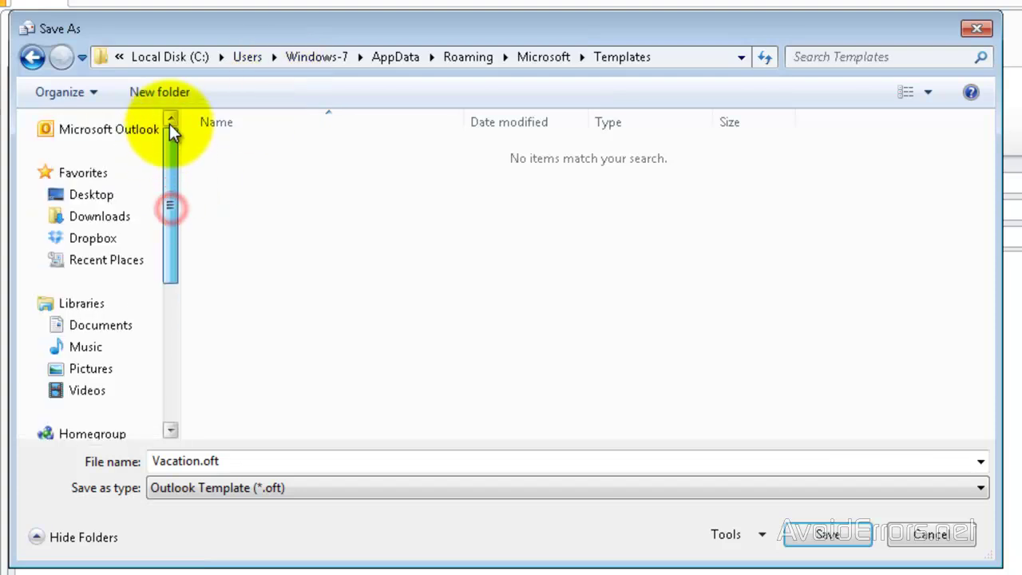
left_click(95, 195)
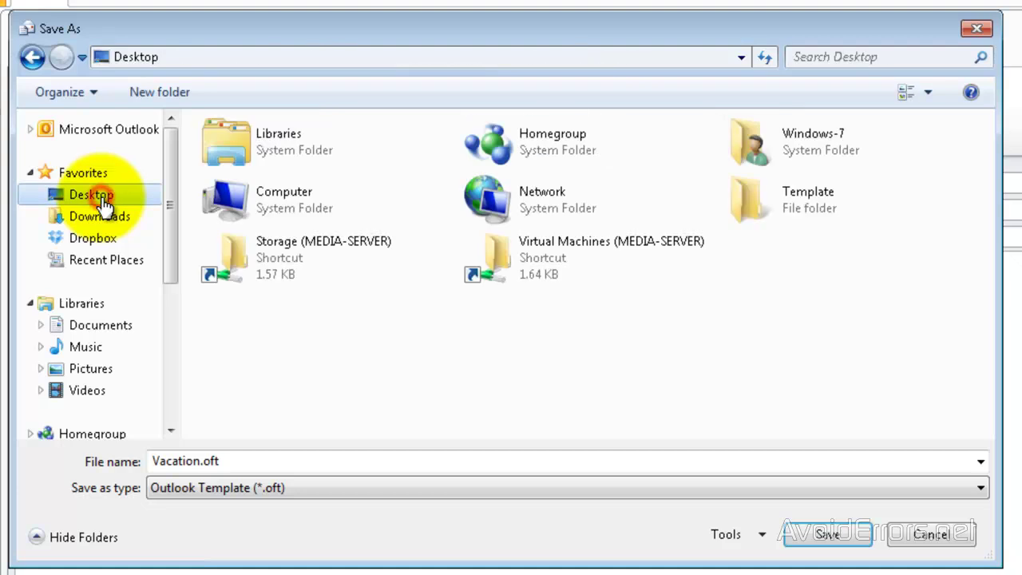
double_click(764, 201)
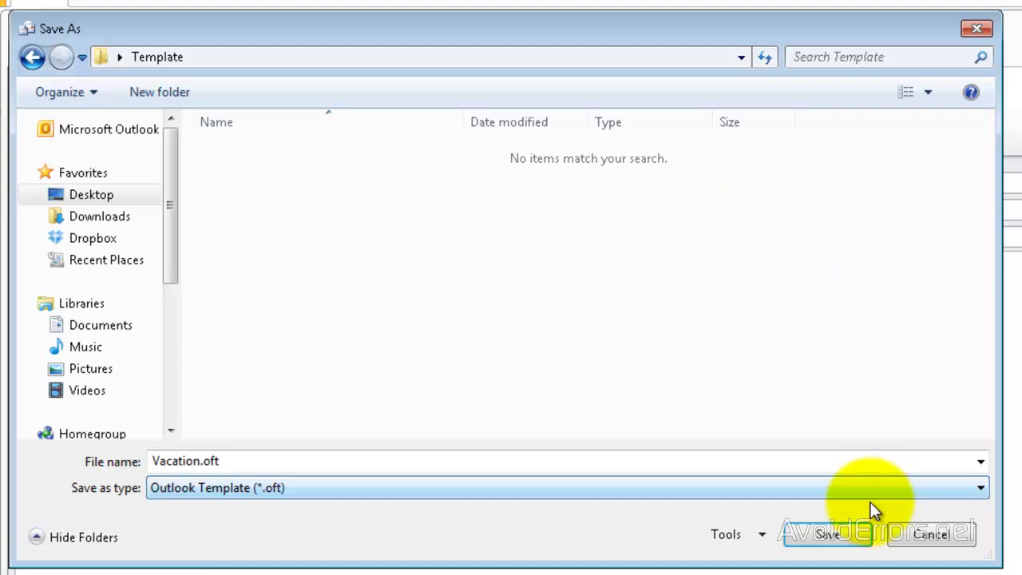
left_click(842, 543)
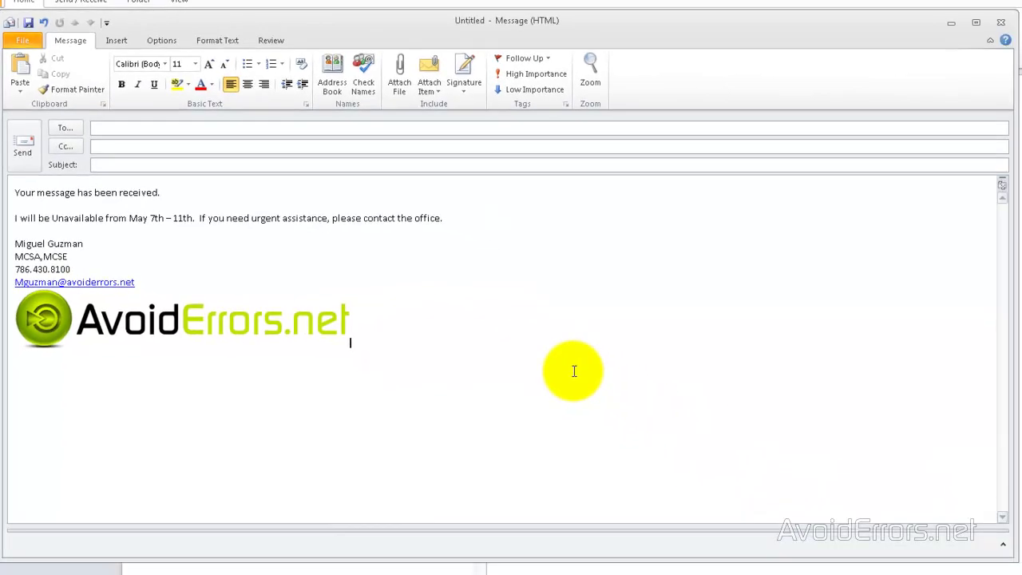
left_click(1000, 22)
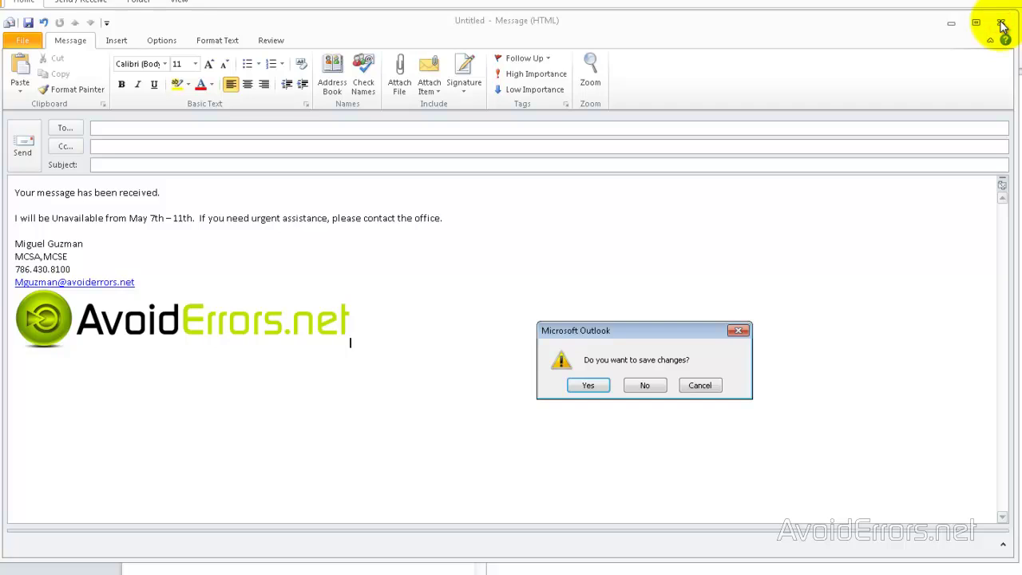
left_click(643, 385)
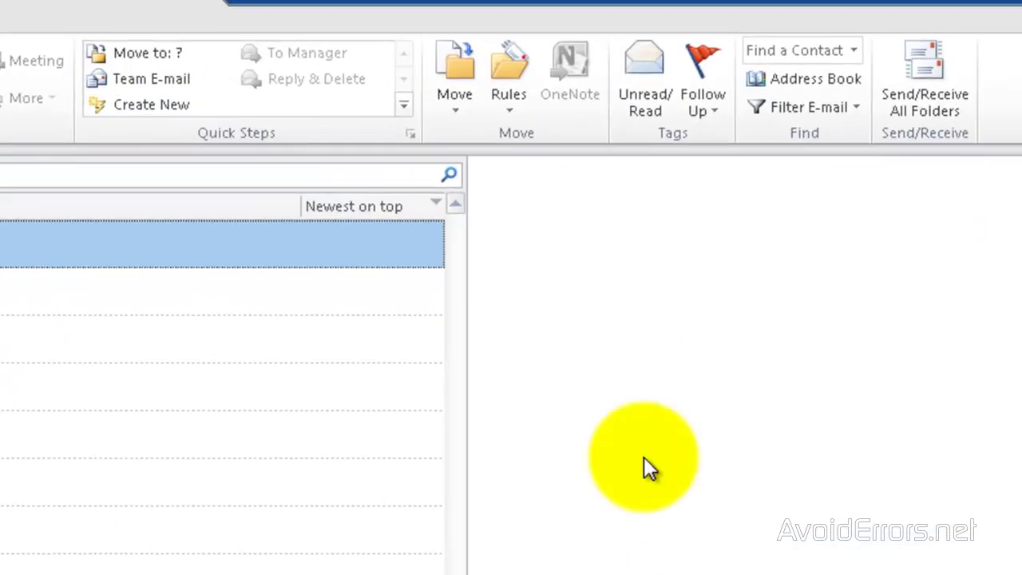
Start a new e-mail rule from the blank rule option "Apply rule on messages I receive".
left_click(515, 100)
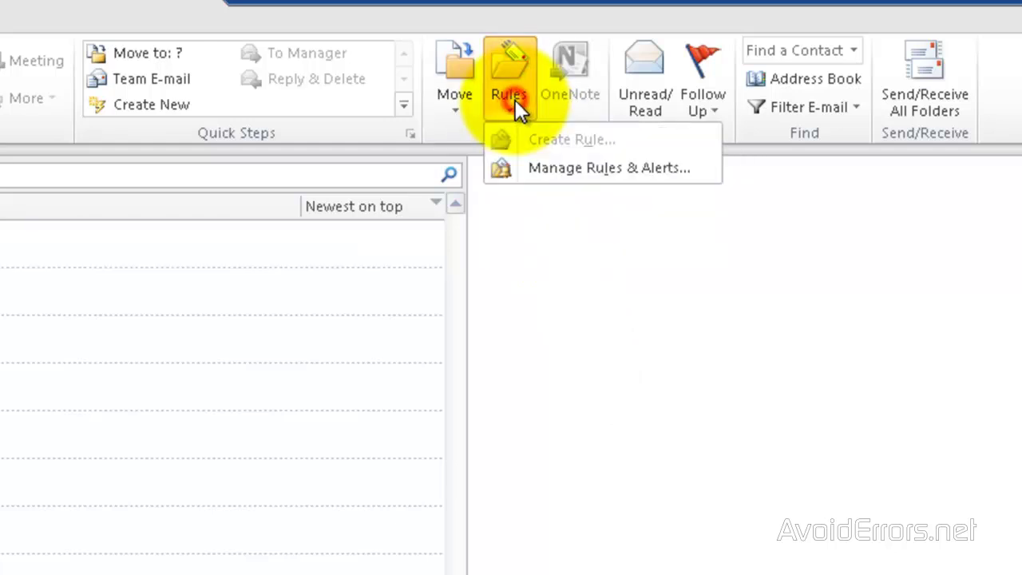
left_click(542, 167)
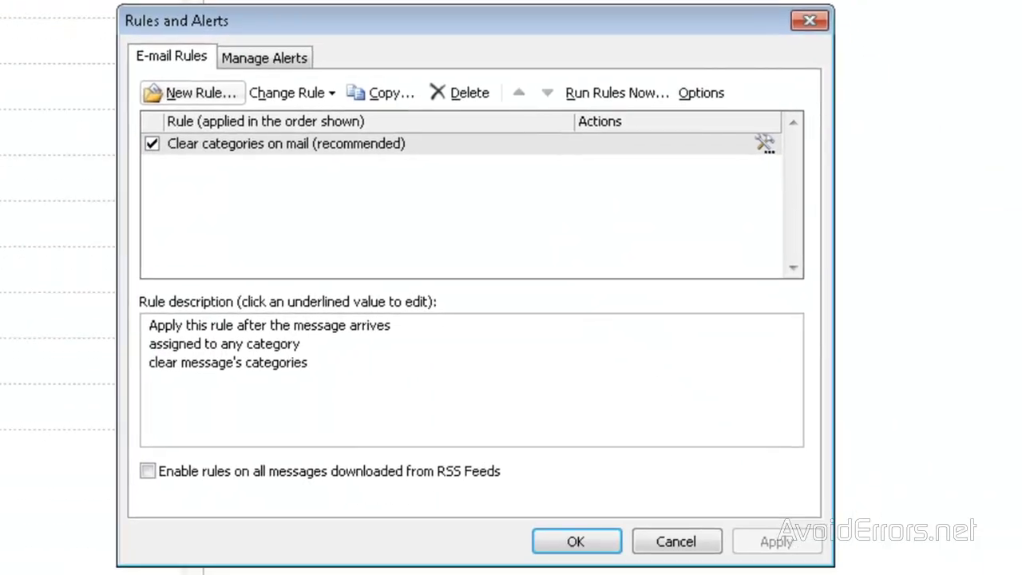
left_click(222, 90)
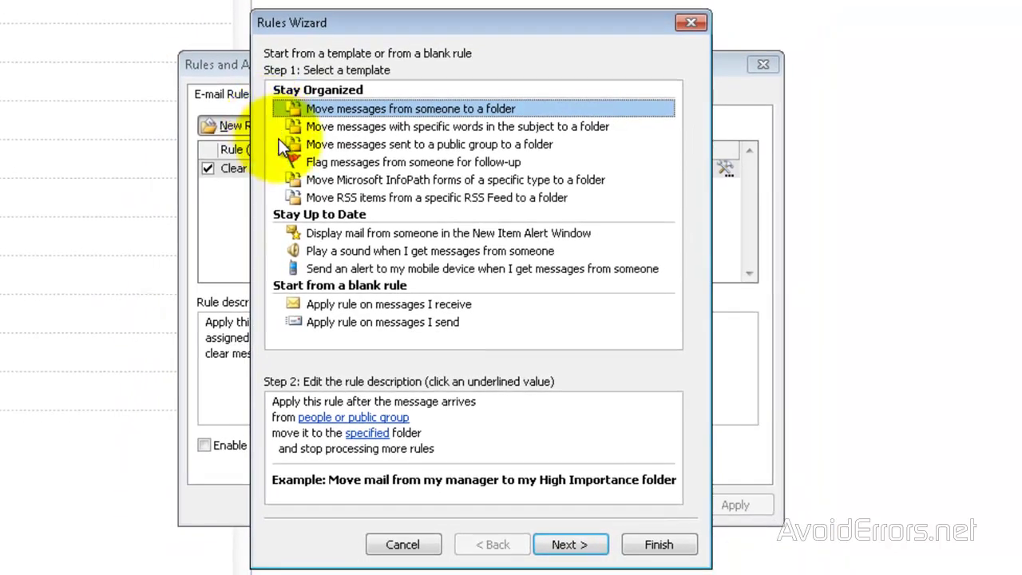
left_click(342, 304)
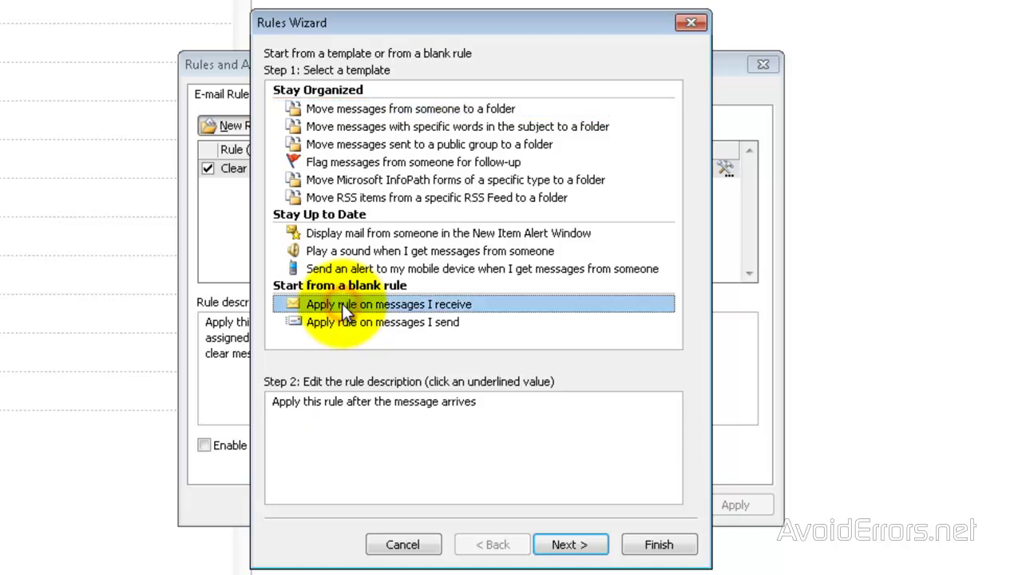
left_click(556, 545)
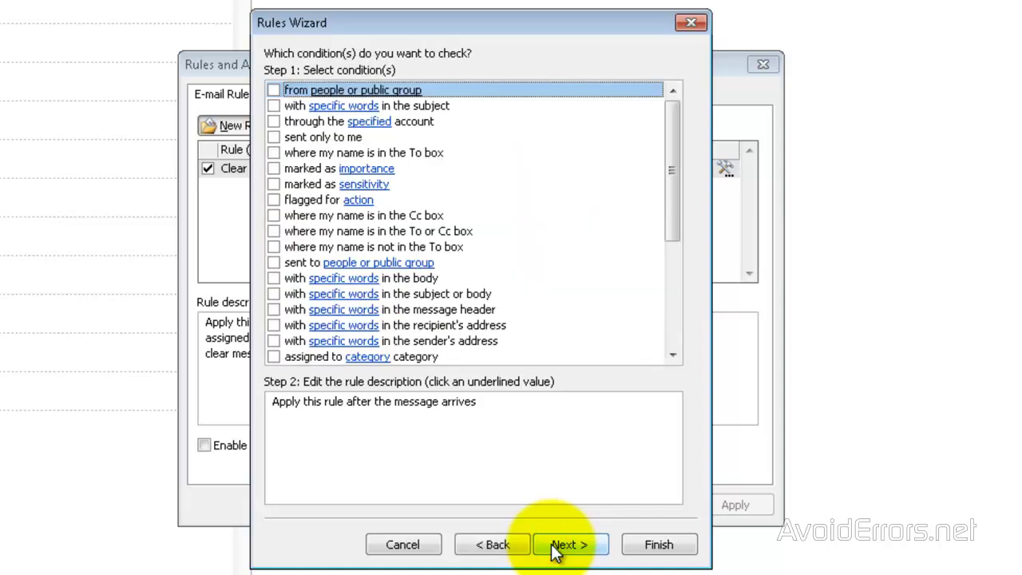
Set the rule's condition to "sent only to me" and its action to "reply using a specific template".
left_click(275, 136)
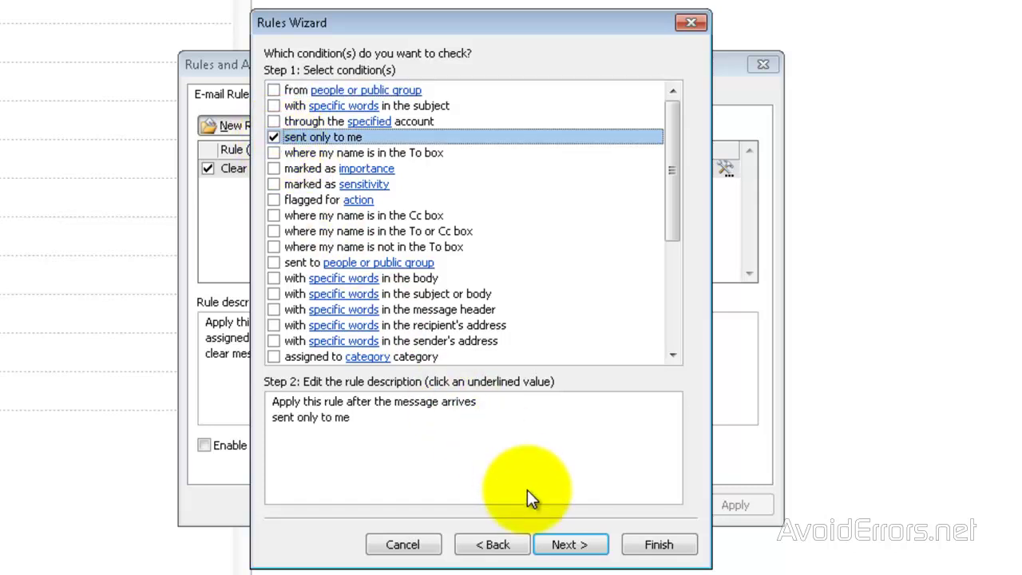
left_click(570, 546)
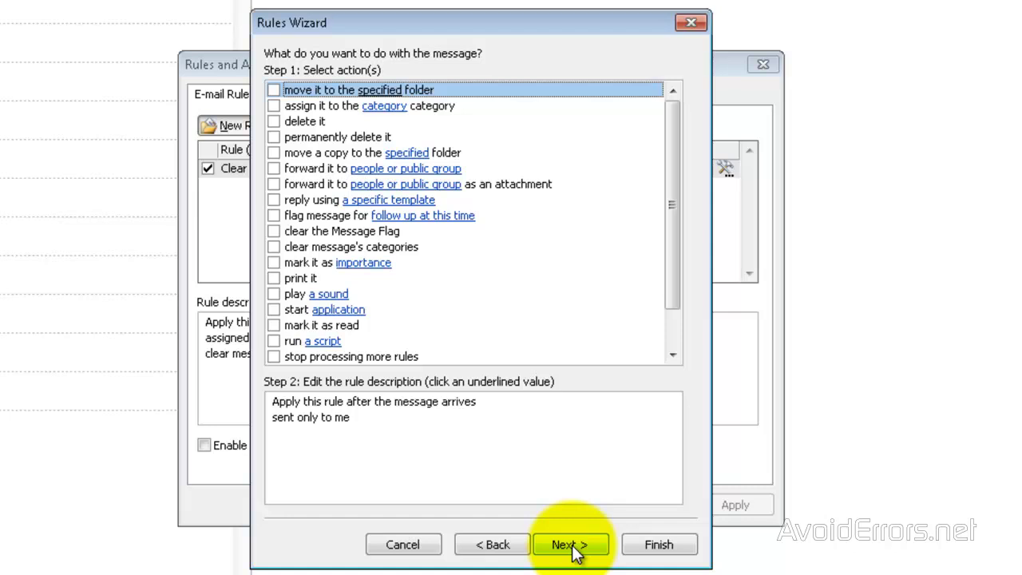
left_click(273, 200)
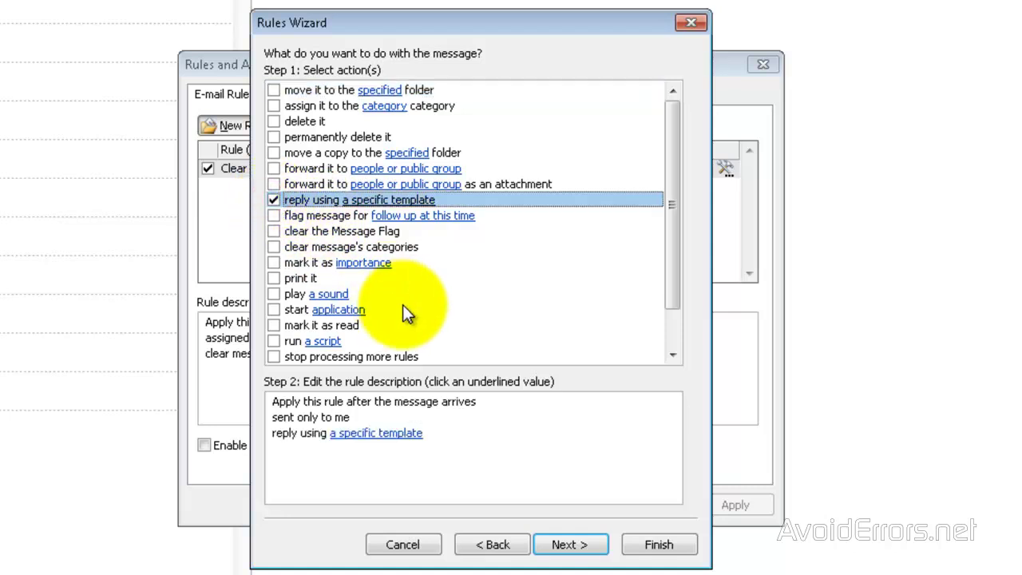
Start choosing the rule's specific reply template, looking in User Templates in File System.
left_click(398, 434)
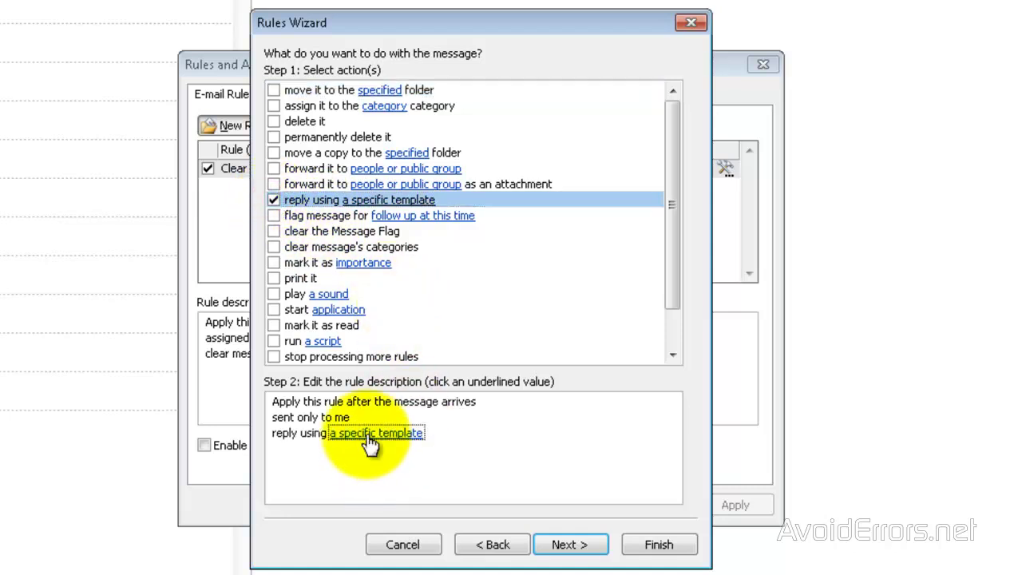
left_click(368, 432)
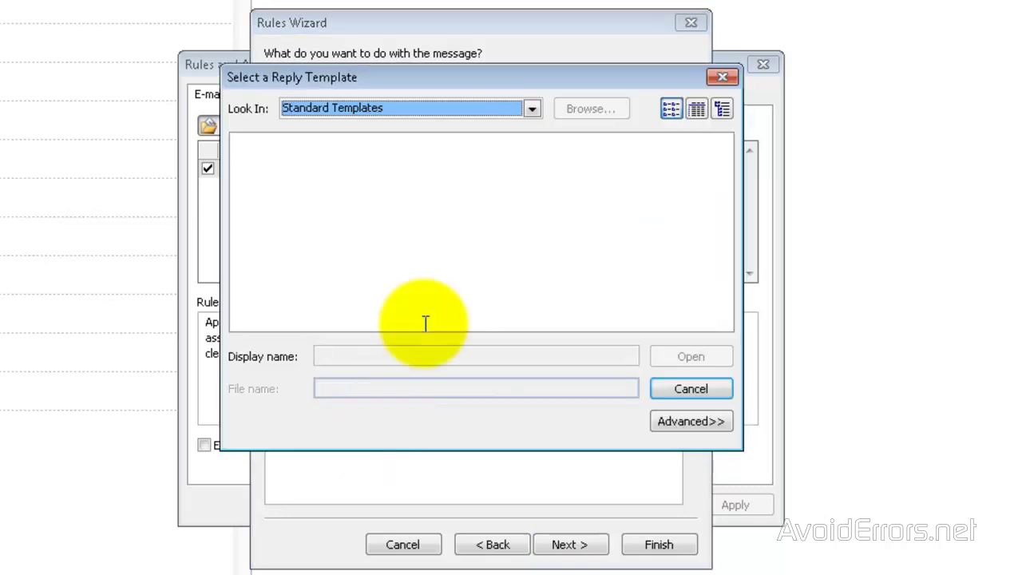
left_click(531, 109)
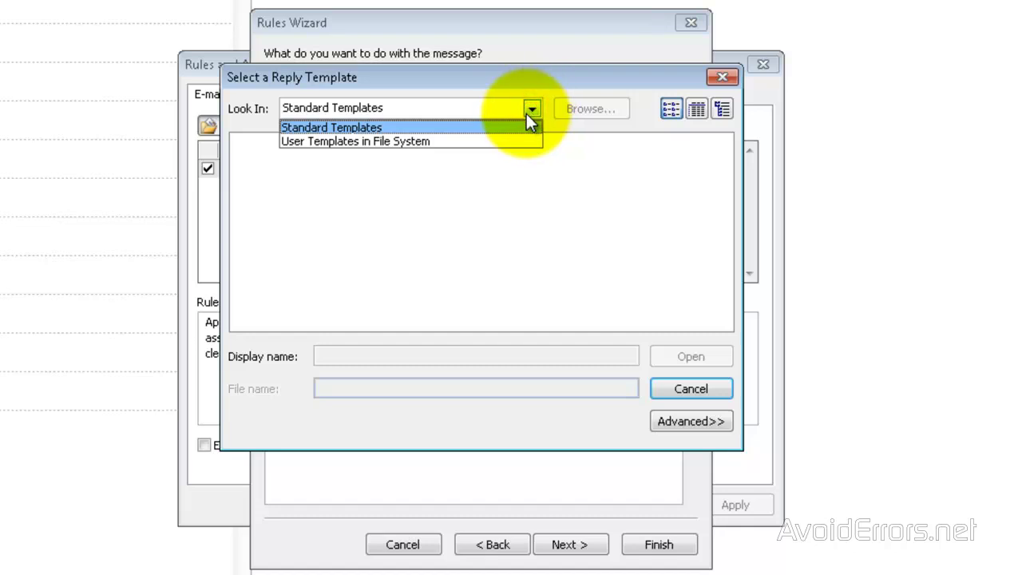
left_click(495, 146)
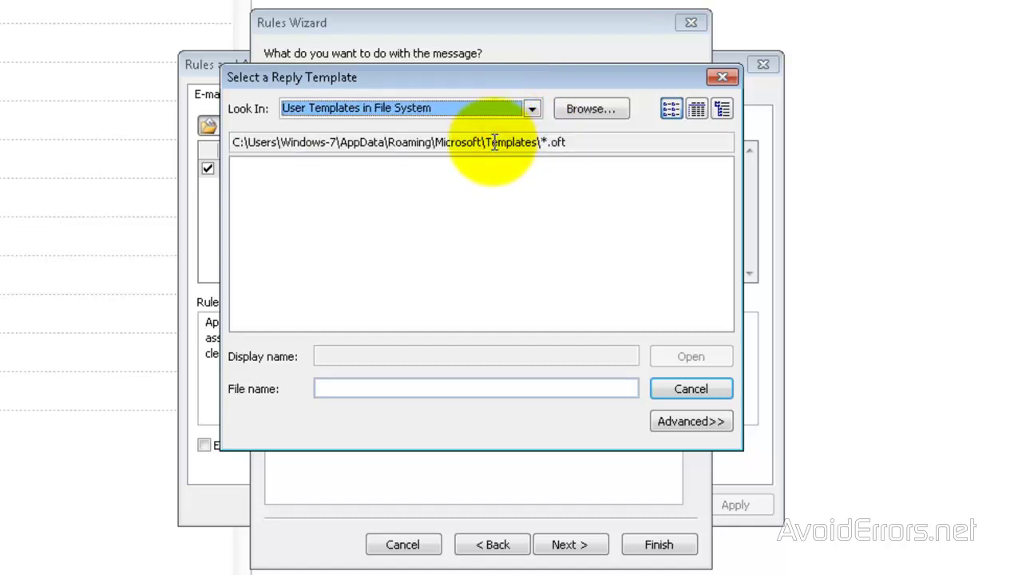
Browse to the Desktop's Template folder and choose Vacation.oft as the rule's reply template.
left_click(576, 110)
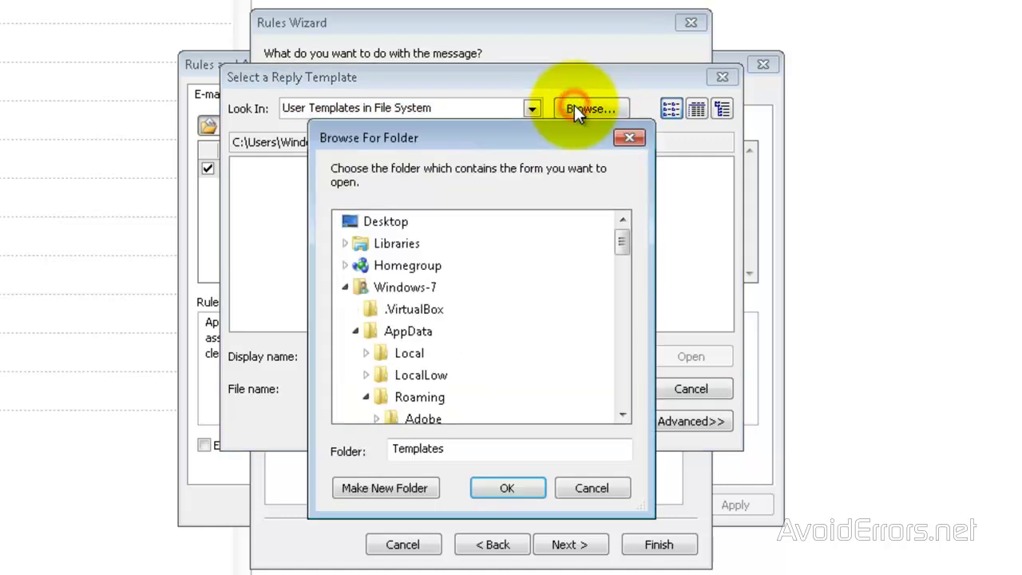
left_click(344, 287)
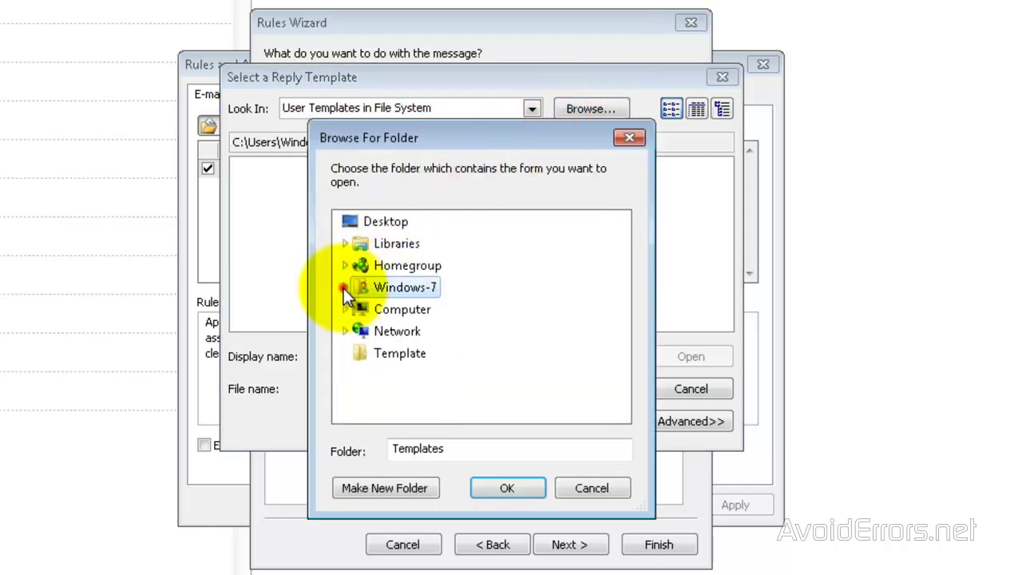
left_click(367, 224)
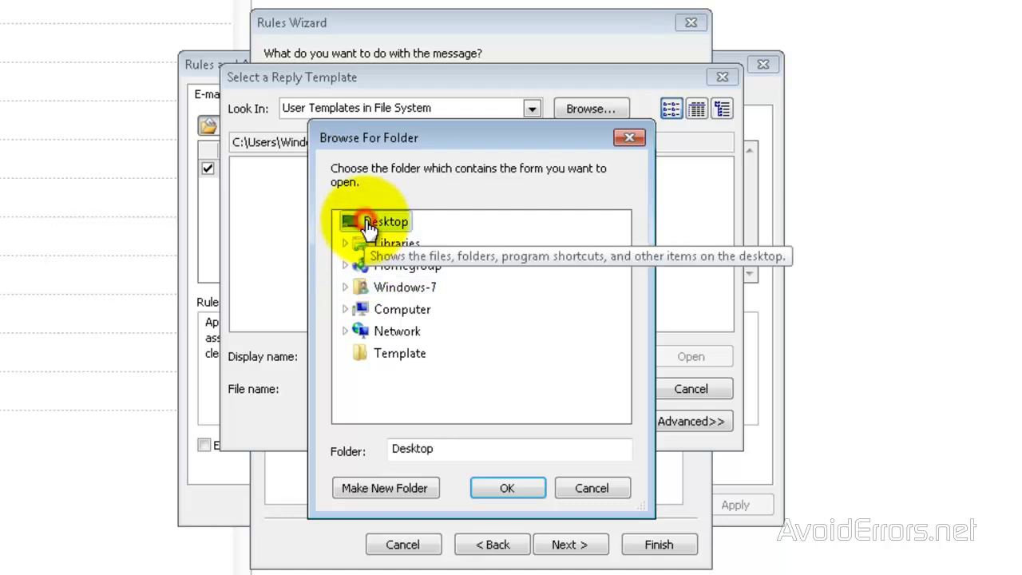
left_click(389, 355)
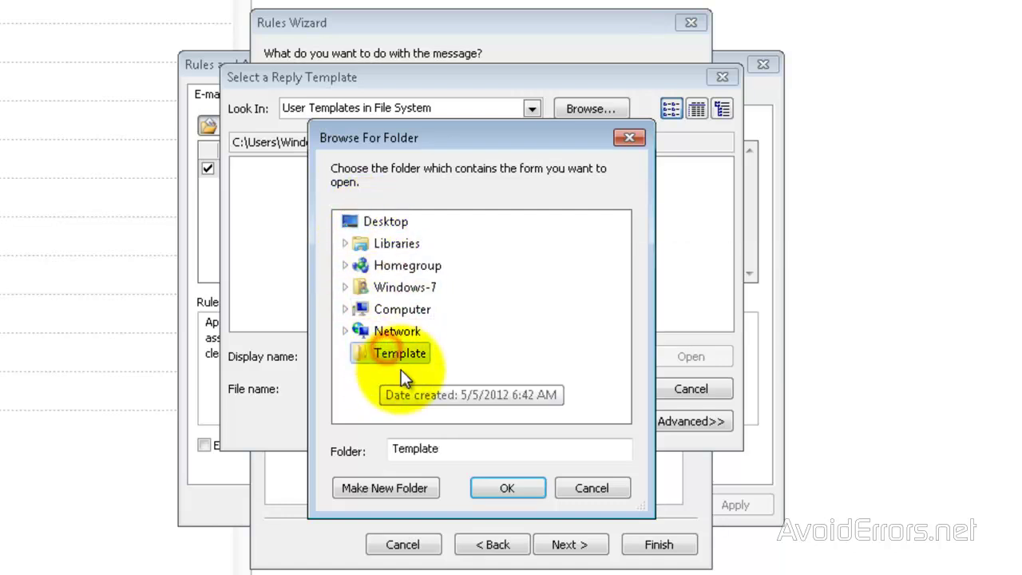
left_click(504, 490)
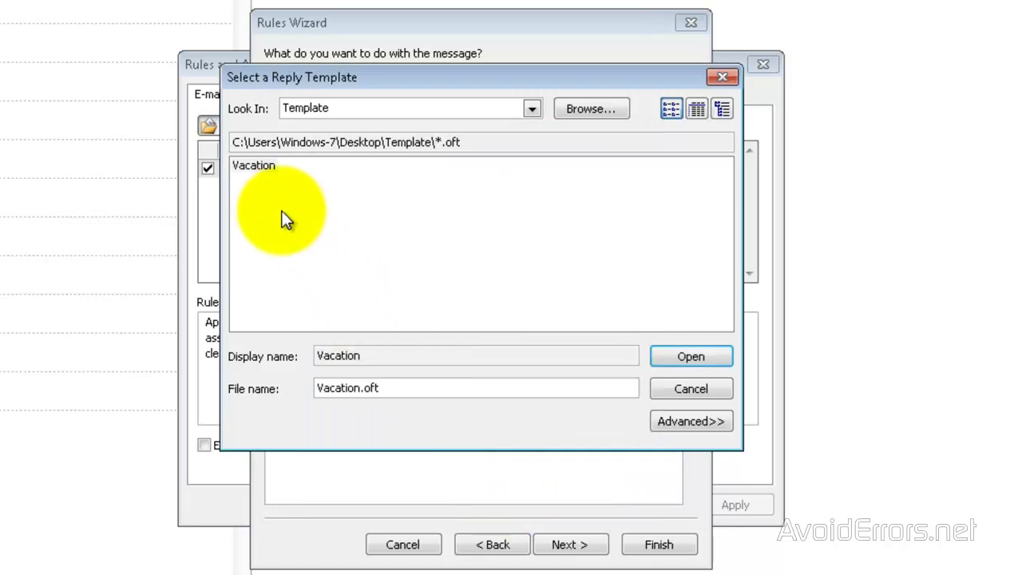
left_click(256, 166)
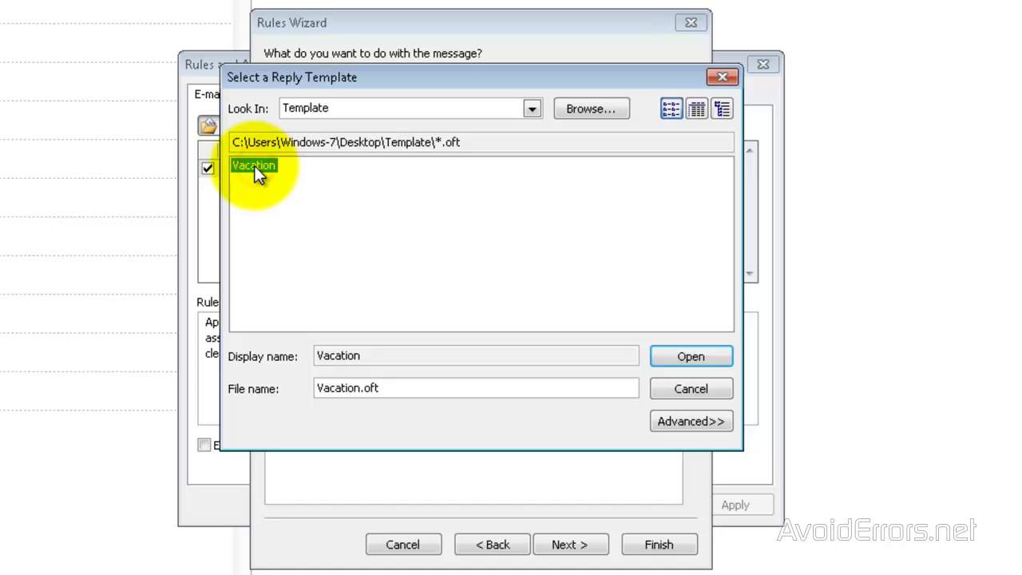
left_click(680, 359)
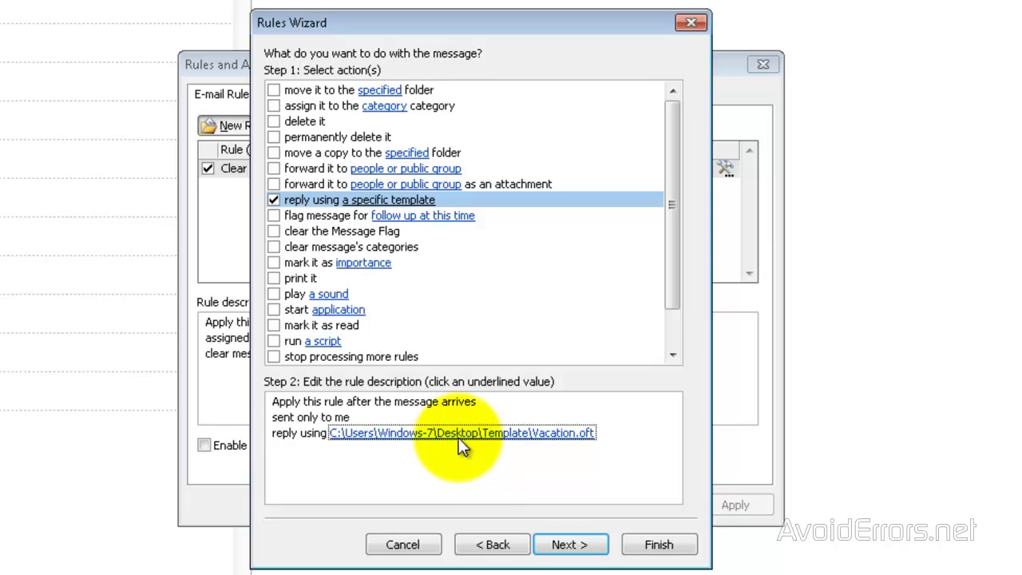
Continue without adding any exceptions and name the rule Vacation.
left_click(571, 545)
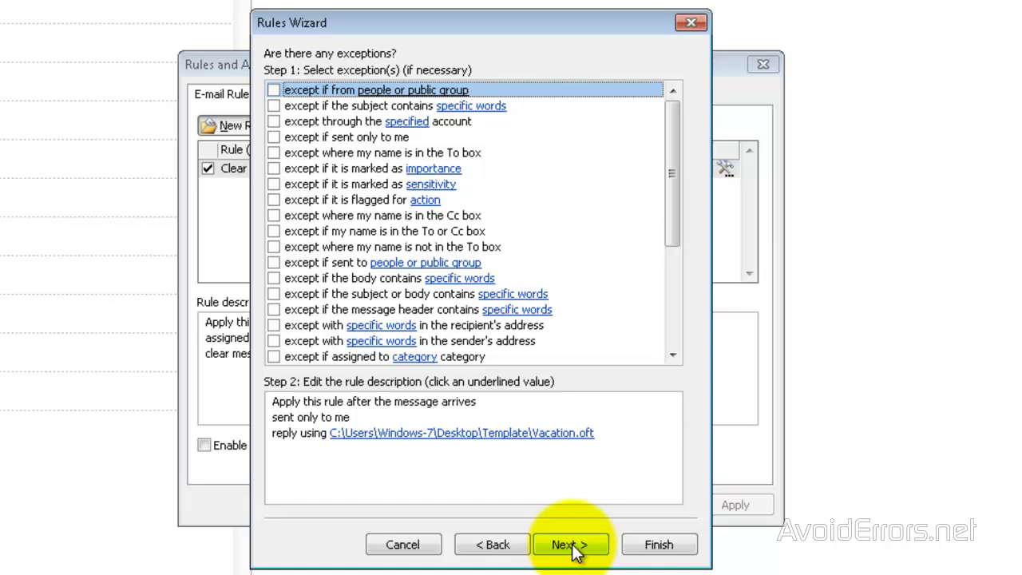
left_click(572, 545)
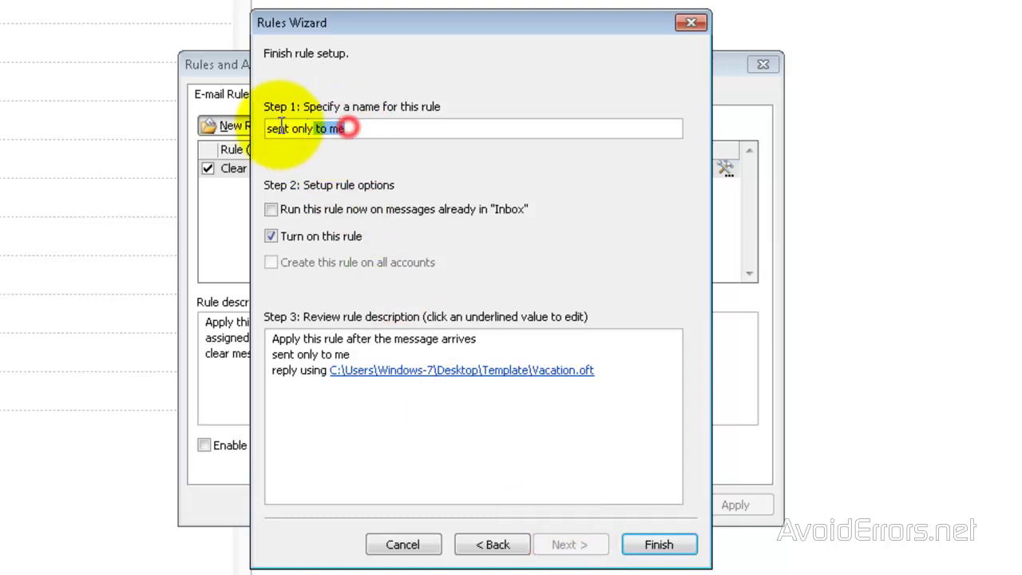
left_click_drag(281, 126, 252, 128)
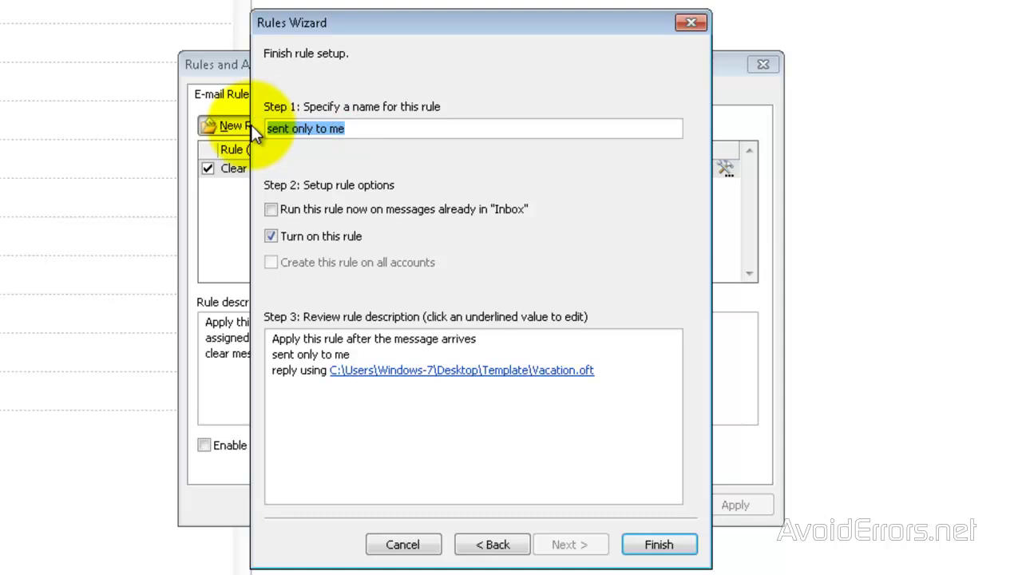
type("Va")
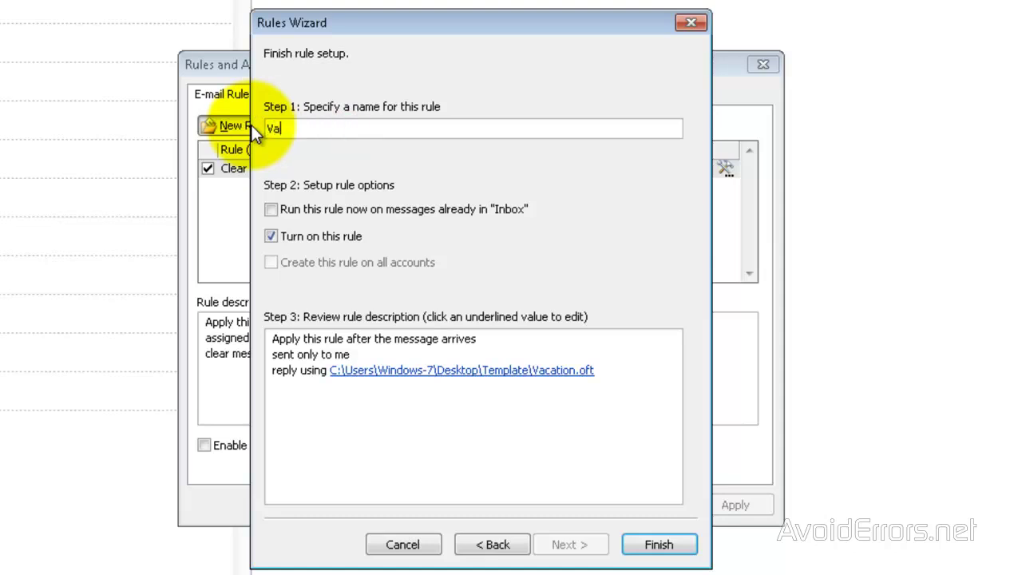
type("cation")
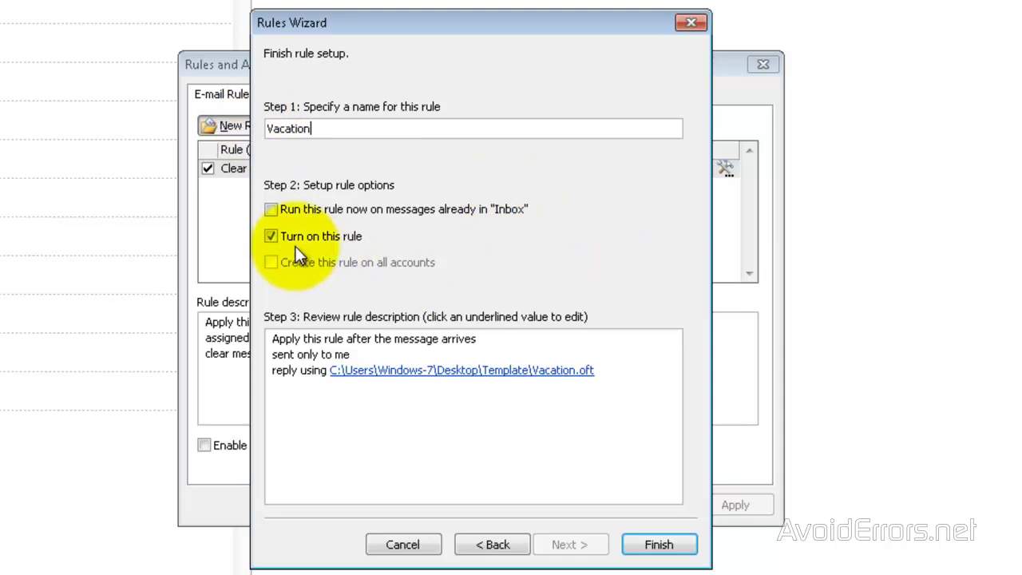
Finish the rule setup with the rule turned on, and apply the rule changes.
left_click(659, 546)
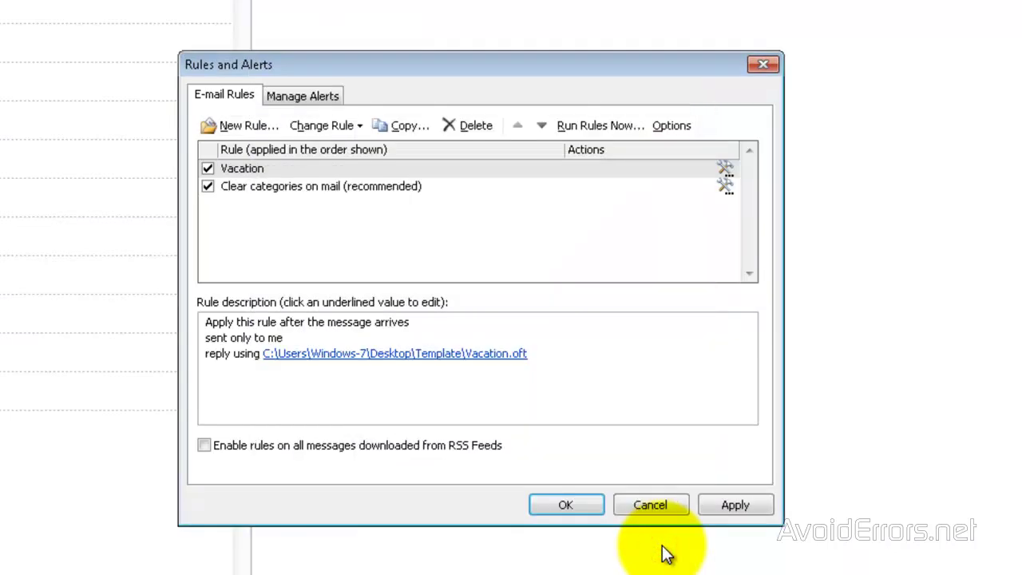
left_click(737, 506)
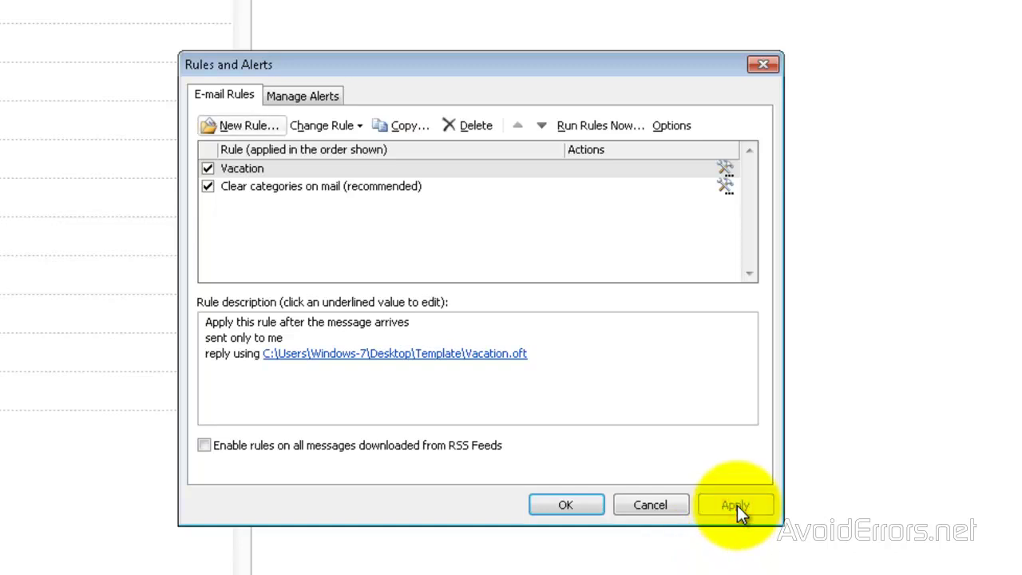
left_click(579, 506)
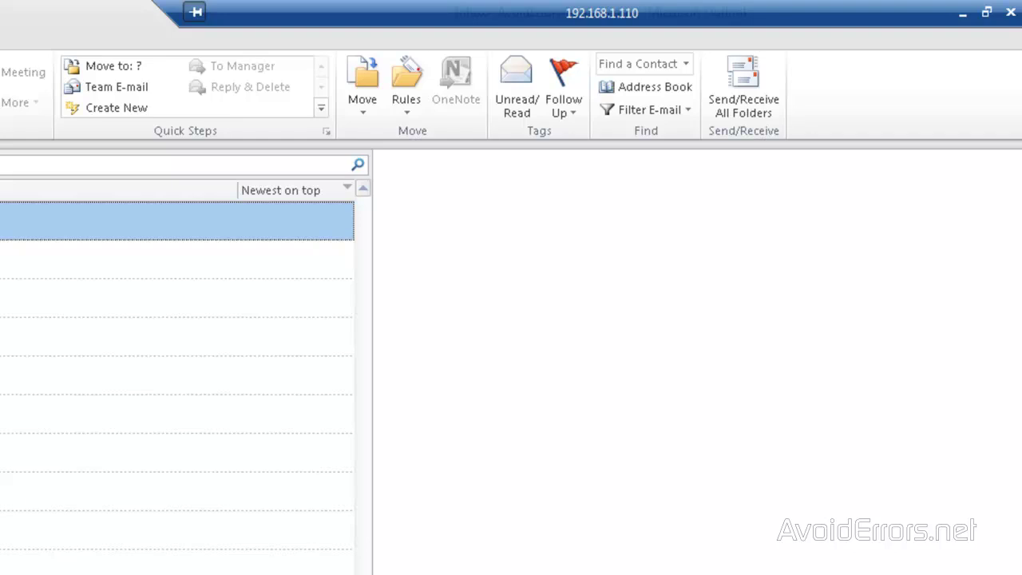
Reopen the e-mail rules management, turn off the Vacation rule, and apply the change.
left_click(409, 103)
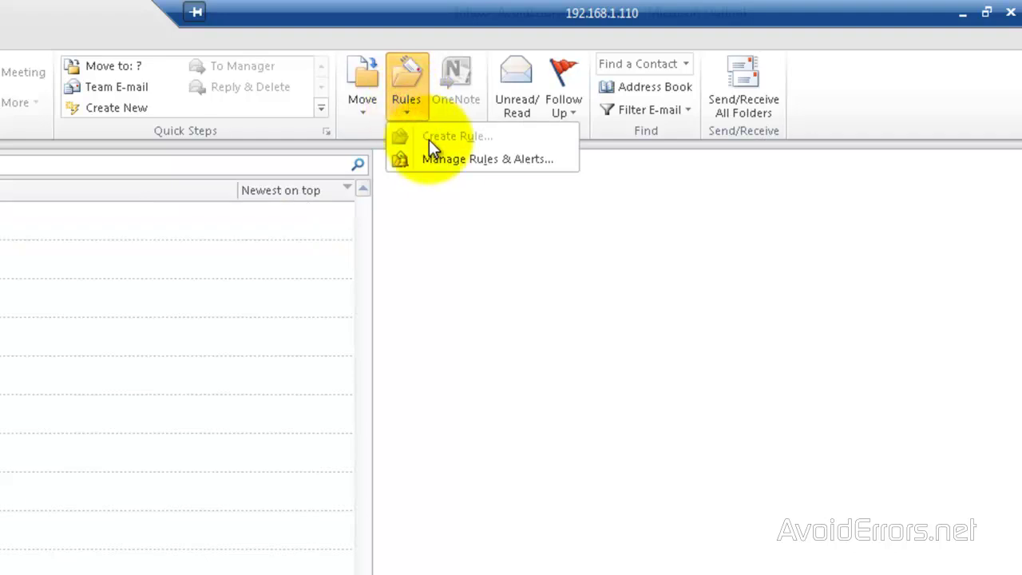
left_click(440, 158)
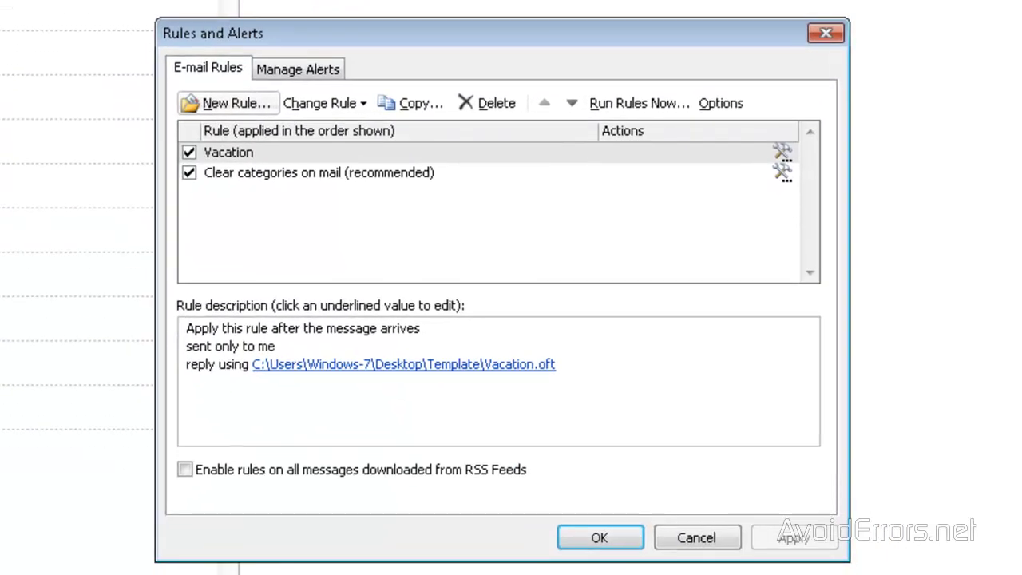
left_click(234, 239)
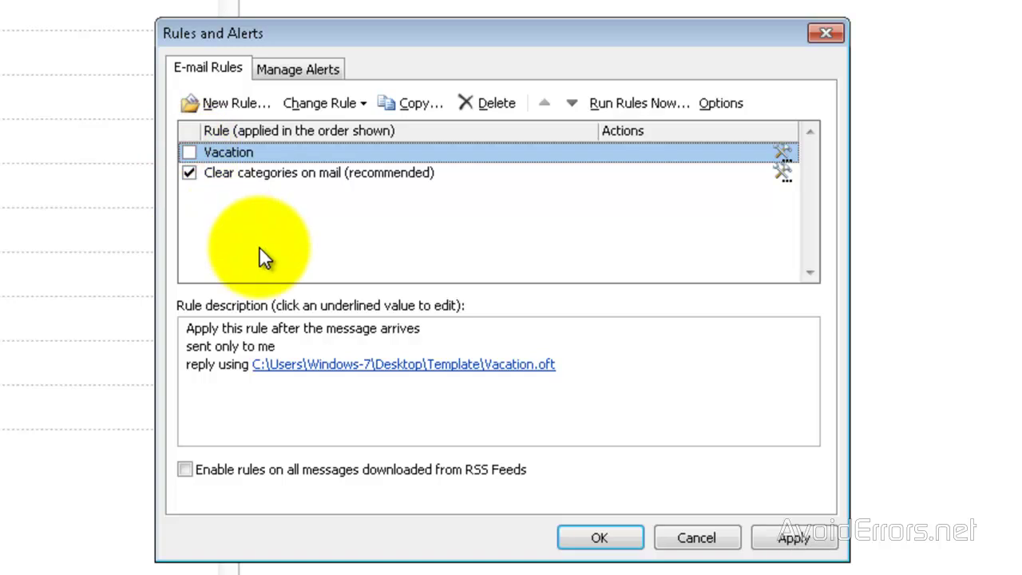
left_click(189, 152)
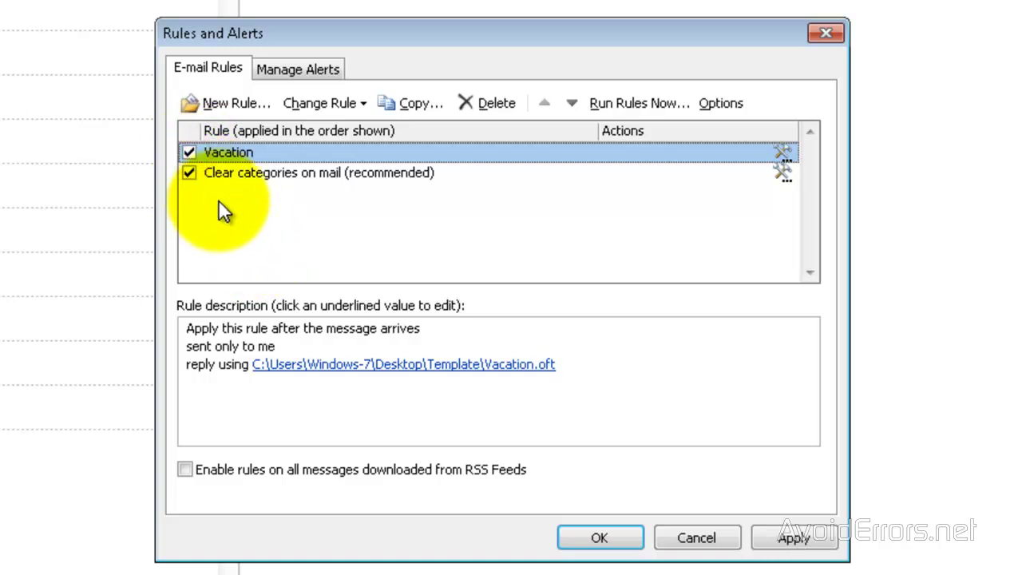
left_click(190, 152)
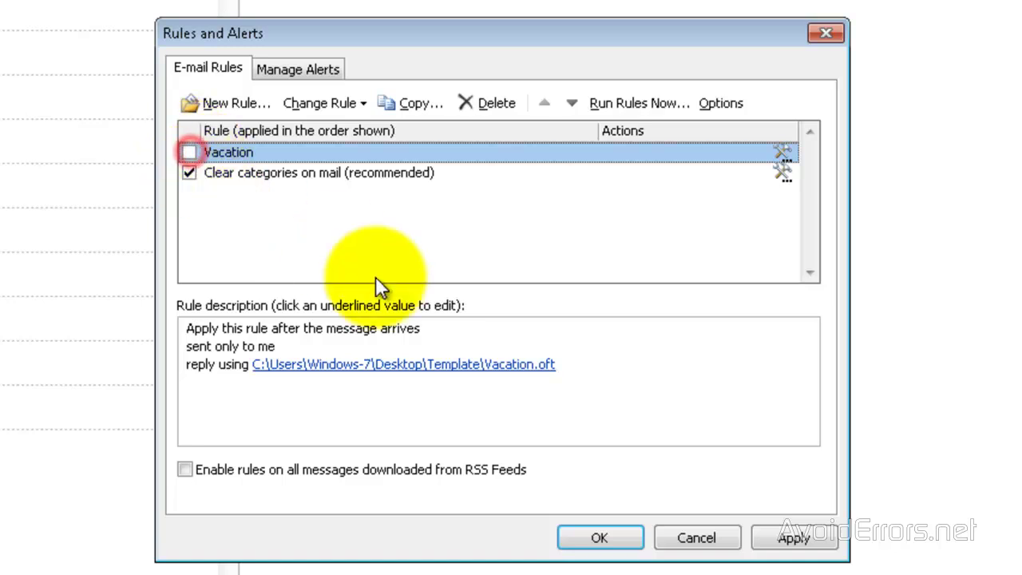
left_click(784, 539)
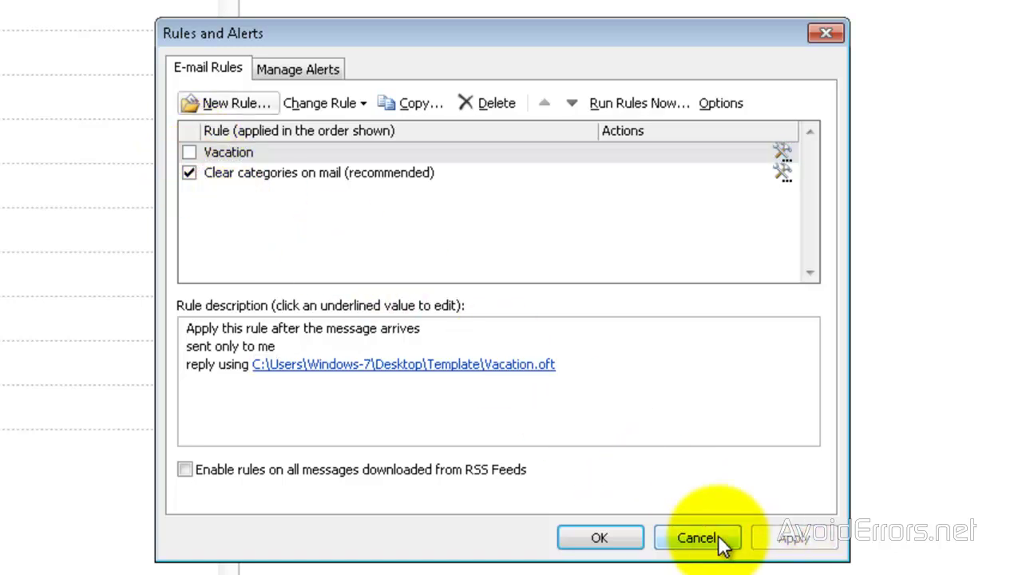
left_click(586, 536)
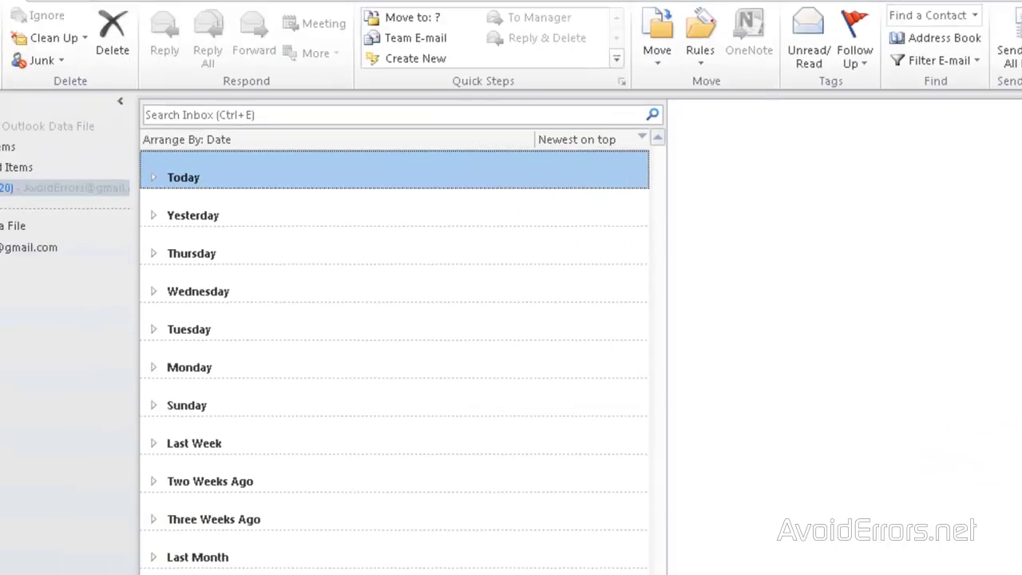